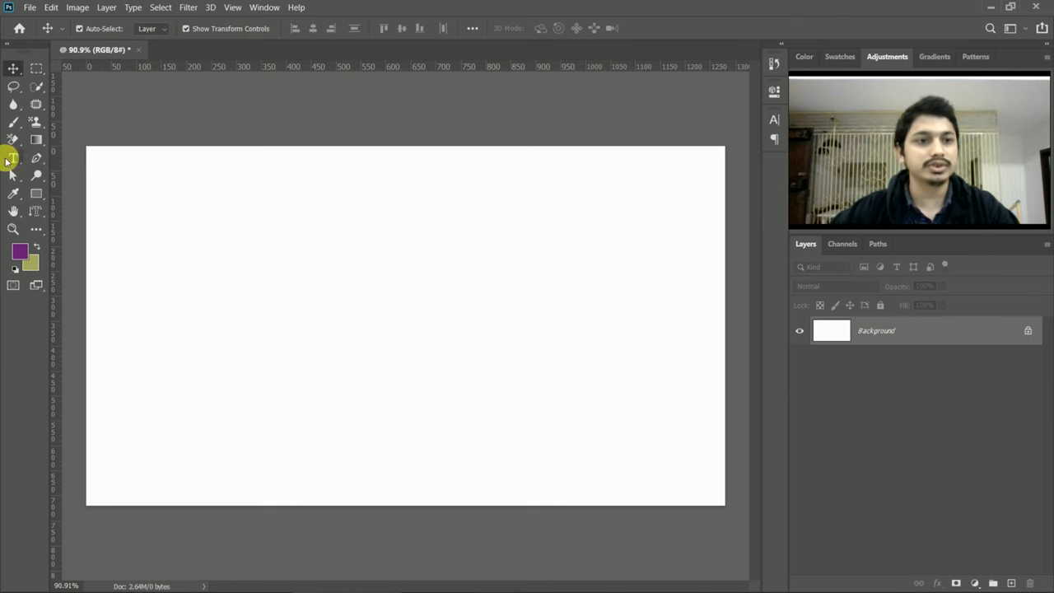
Step: Add a horizontal text layer reading 'Creative' on the canvas
left_click(14, 158)
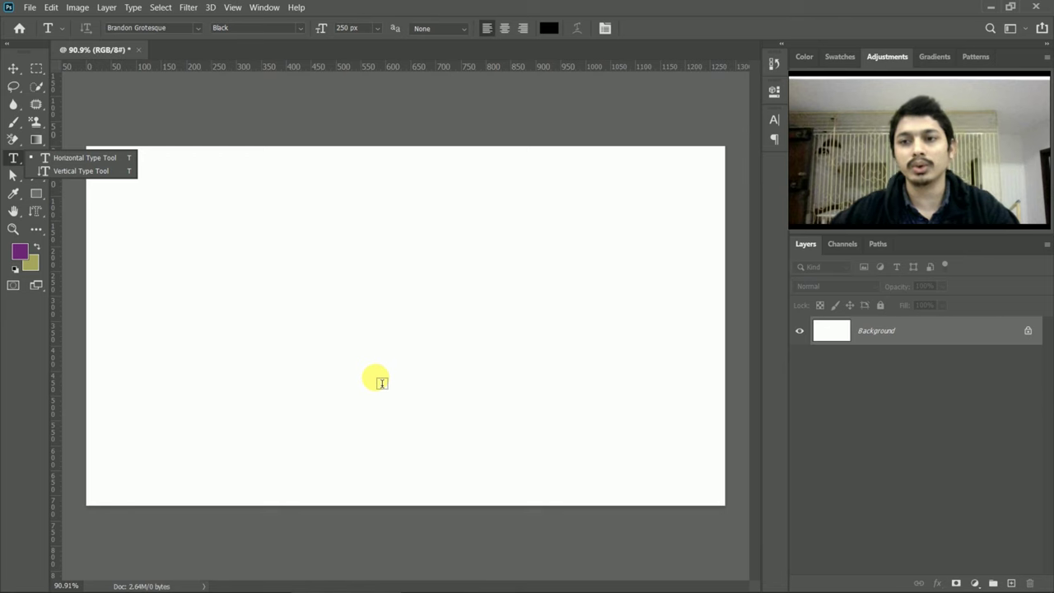
left_click(30, 176)
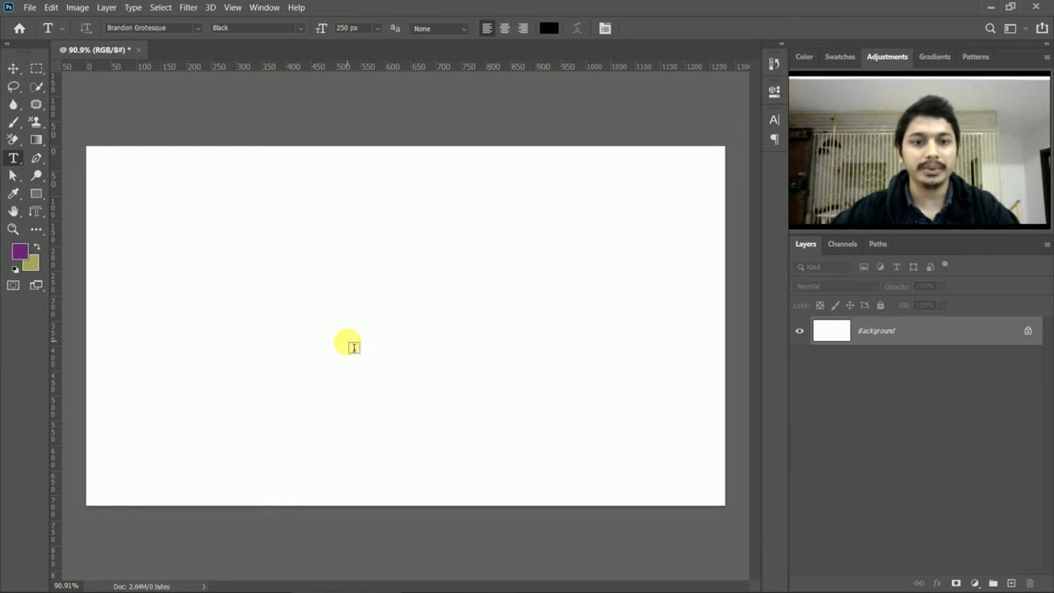
left_click(349, 345)
key("BackSpace")
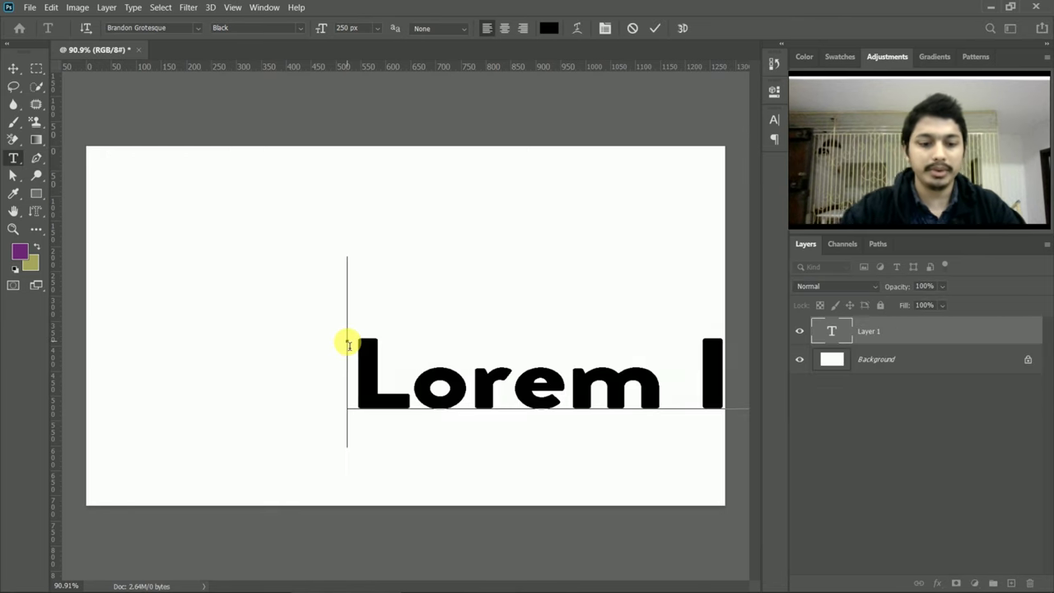
type("Creativ")
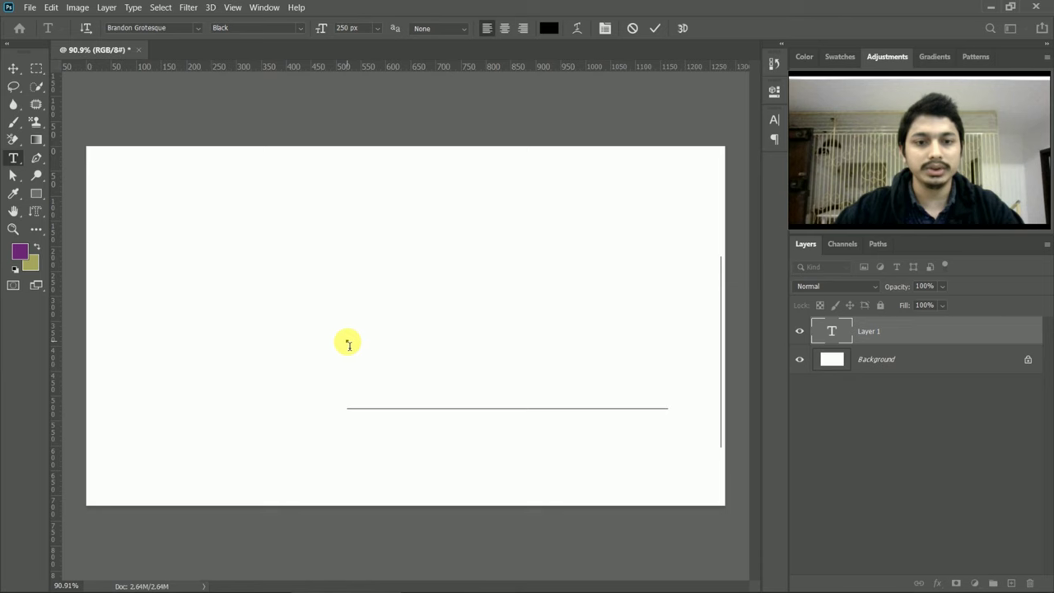
type("e")
Step: Move the Creative text to the centre of the canvas
left_click(13, 68)
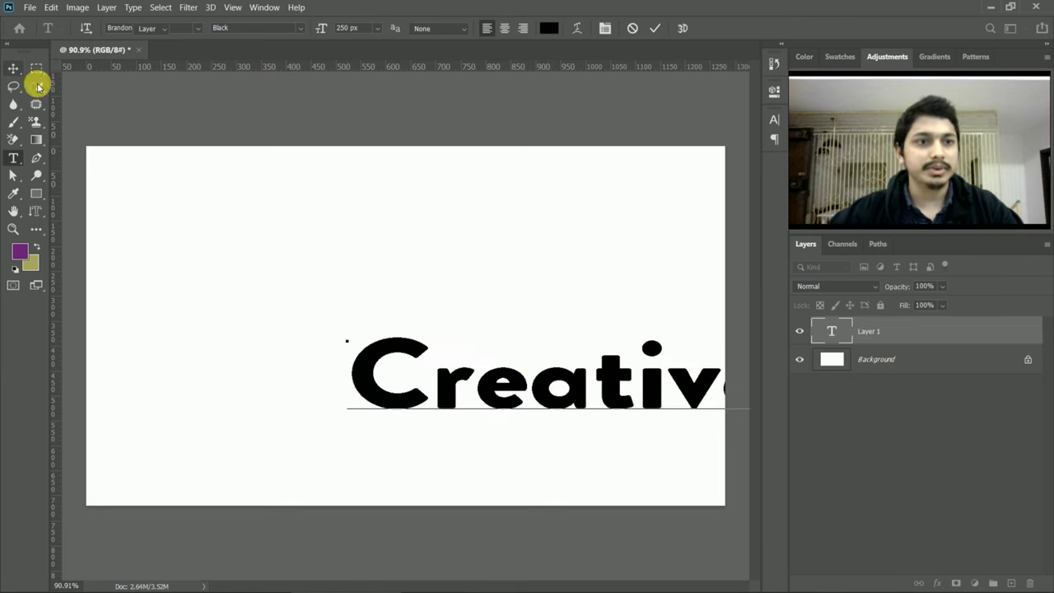
left_click_drag(396, 361, 213, 326)
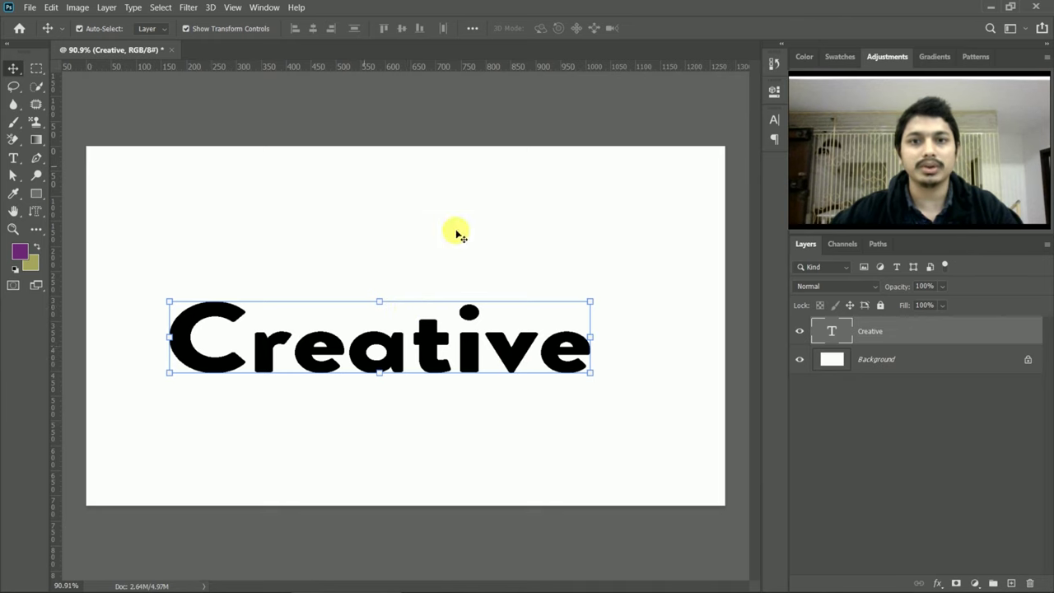
left_click_drag(435, 346, 469, 335)
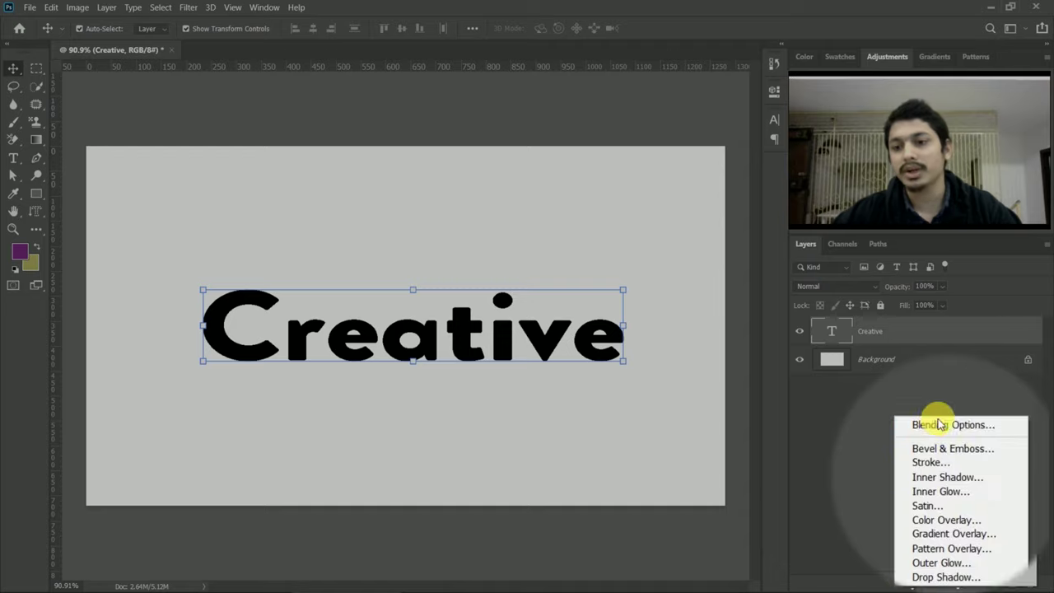
Step: Open the Creative layer's blending options and enable a Stroke effect
left_click(853, 383)
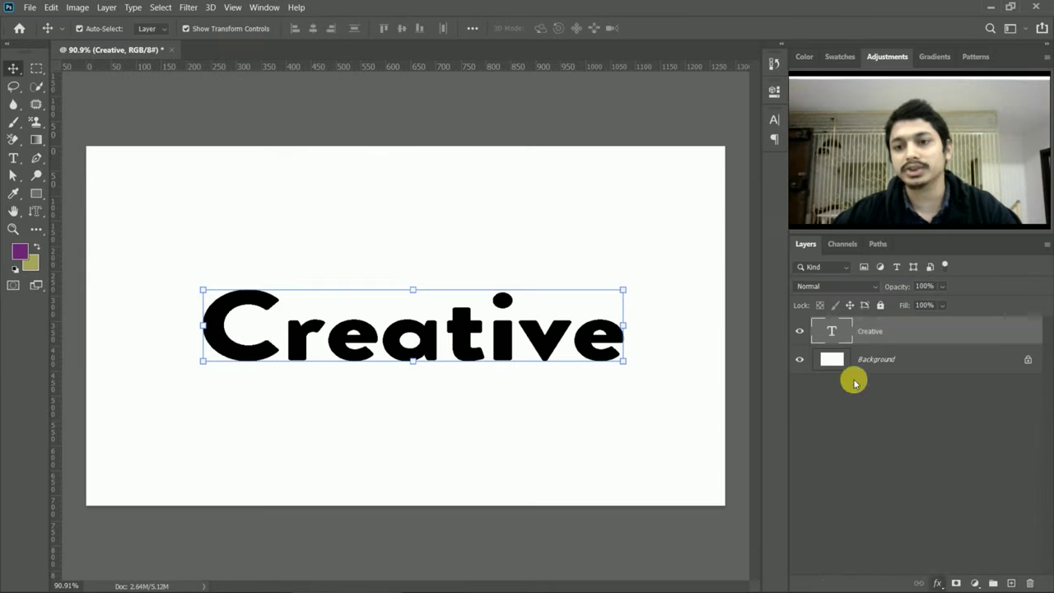
right_click(881, 331)
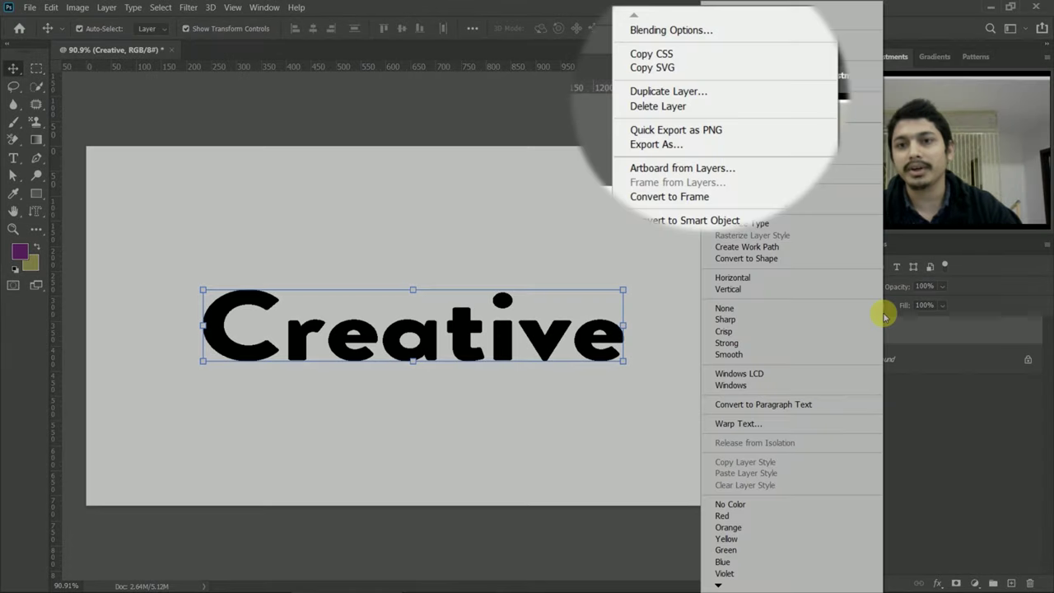
left_click(685, 32)
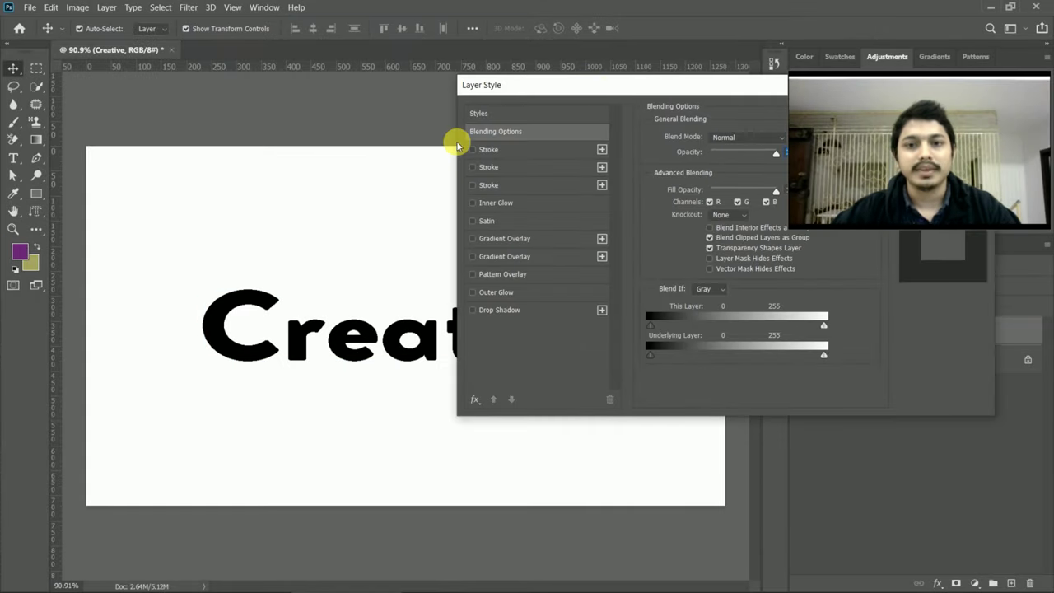
left_click_drag(613, 92, 233, 51)
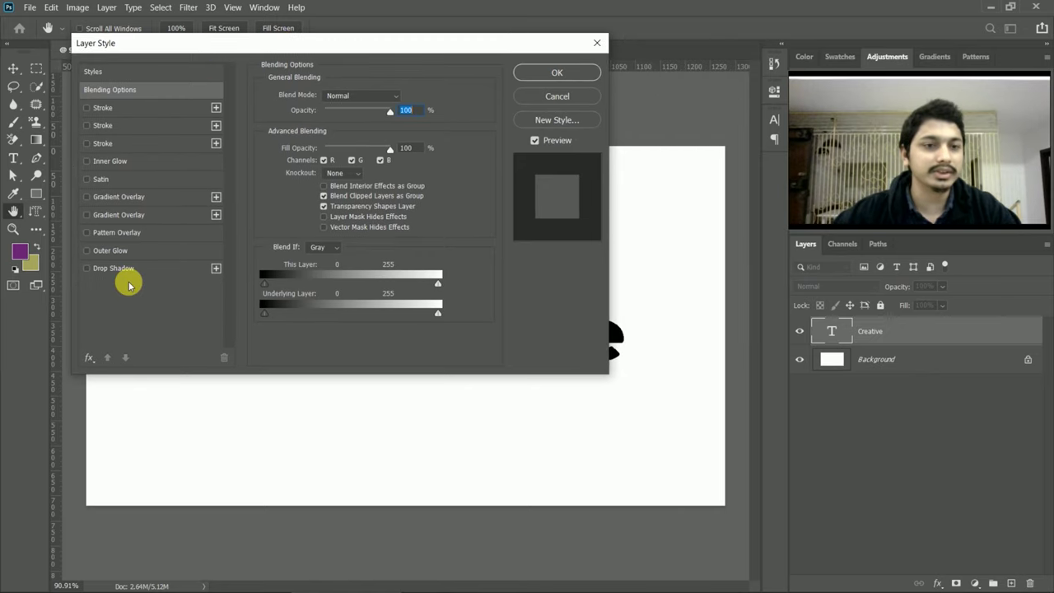
left_click(86, 108)
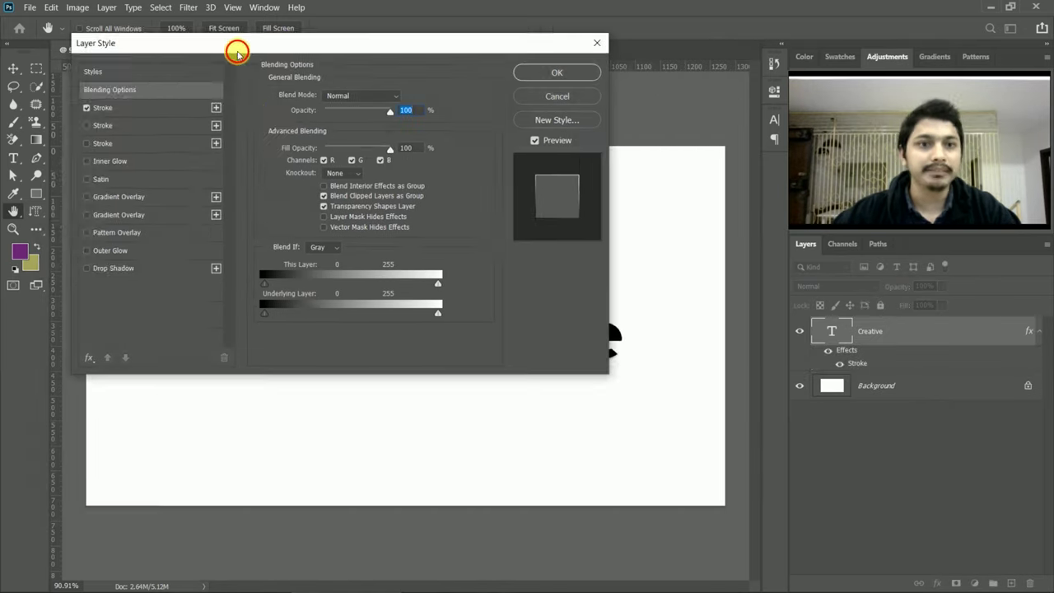
Step: Review the blending options, keeping opacity at 100 and knockout at None
mouse_move(235, 47)
left_mouse_down()
mouse_move(348, 370)
mouse_move(270, 400)
left_mouse_up()
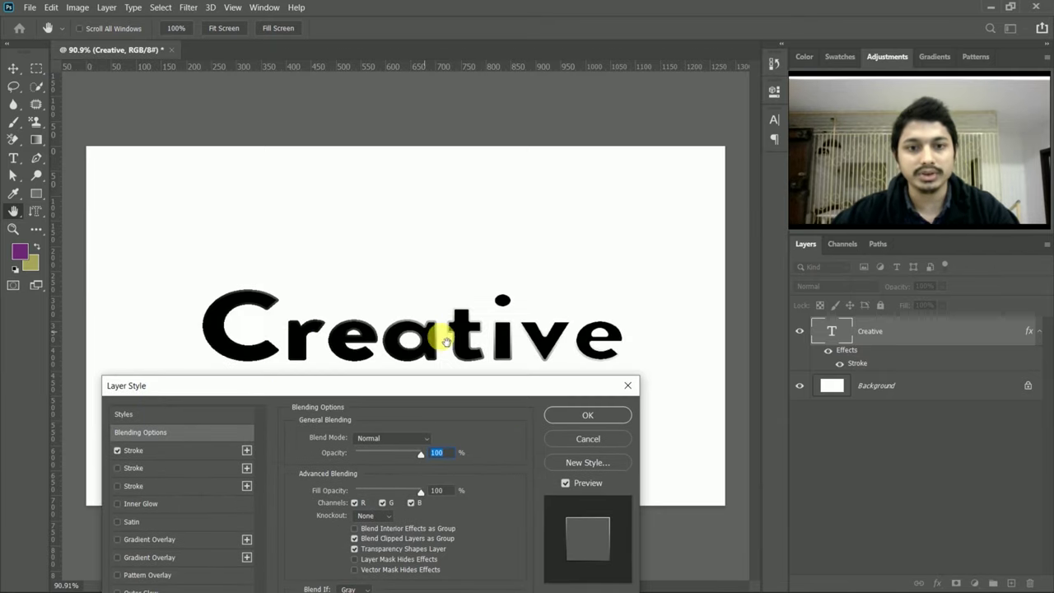
left_click_drag(412, 384, 430, 370)
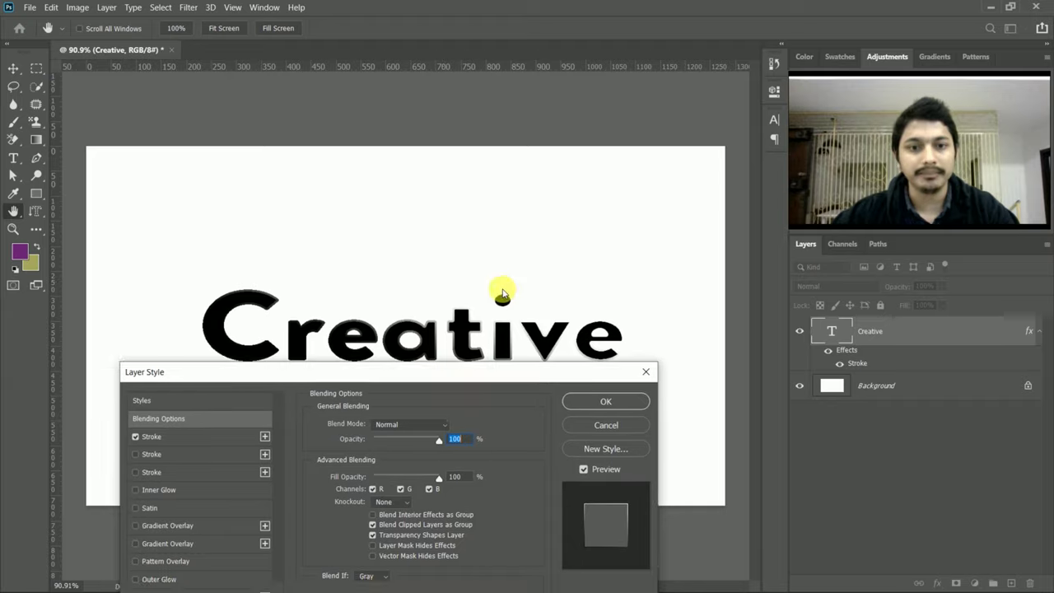
left_click_drag(503, 293, 674, 57)
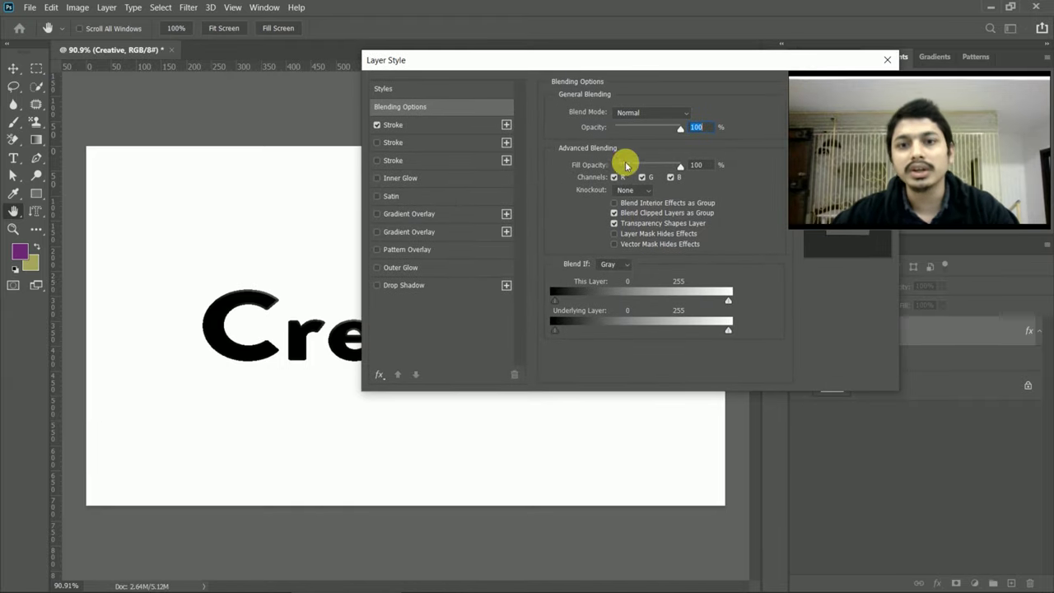
left_click_drag(681, 128, 683, 123)
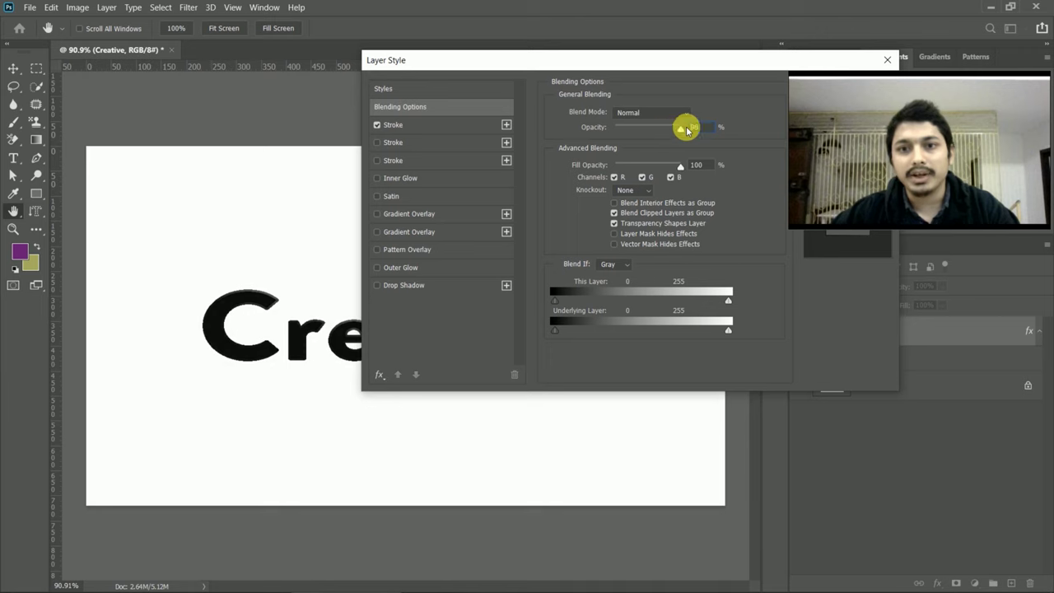
left_click(685, 168)
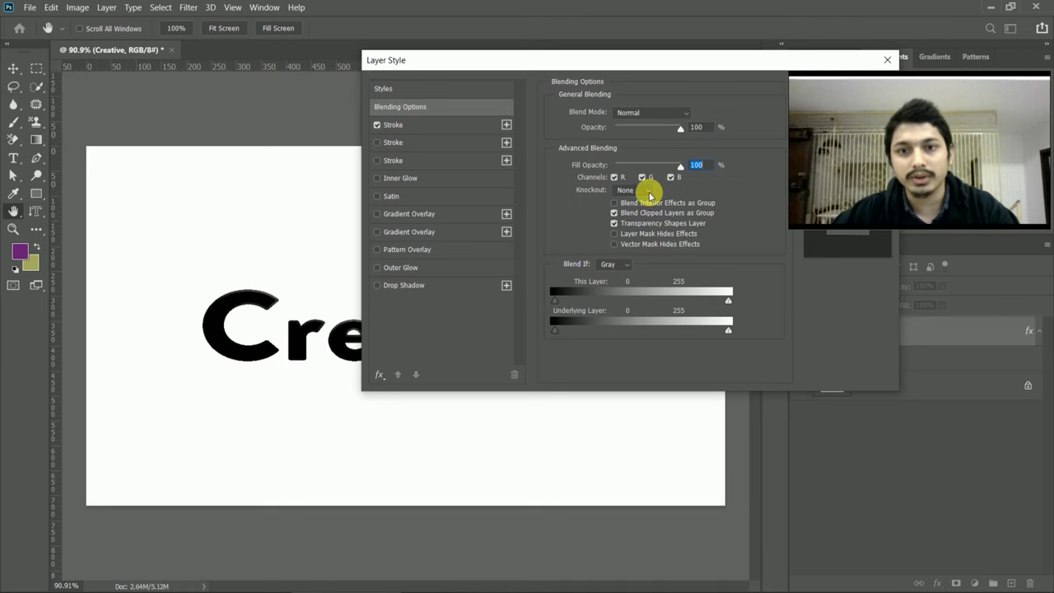
left_click(648, 192)
left_click(627, 201)
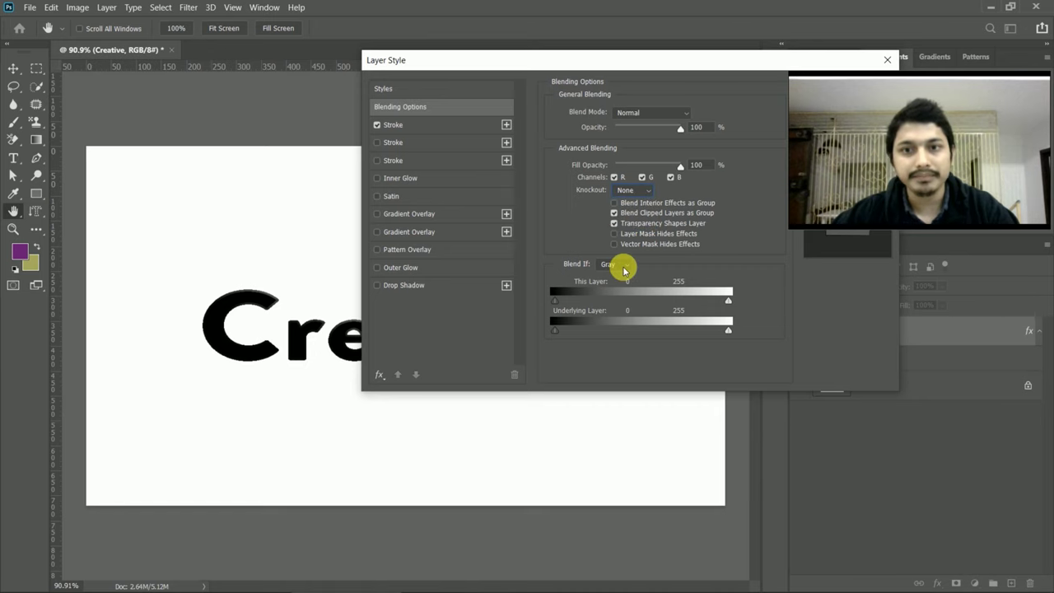
left_click_drag(699, 60, 543, 58)
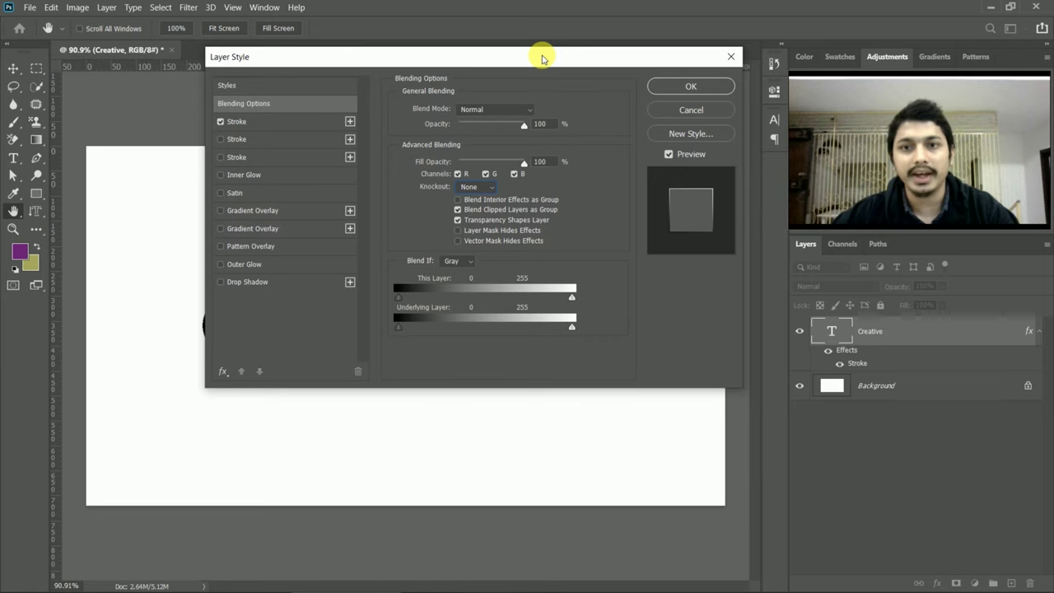
Step: Apply the Layer Style and drop the Creative layer's Fill to 0%
left_click(671, 87)
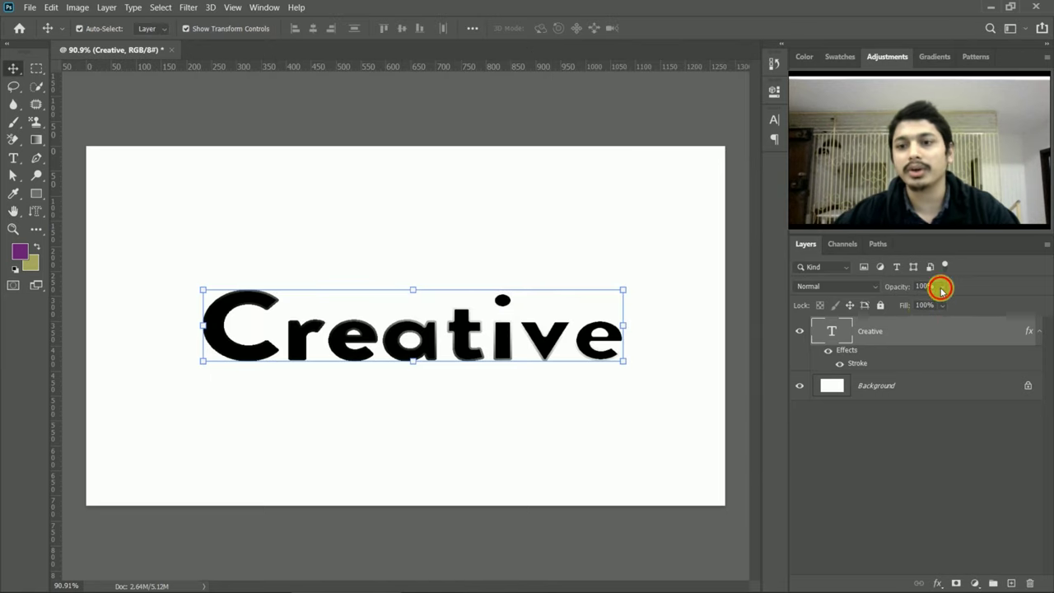
left_click(942, 305)
left_click_drag(912, 324, 867, 331)
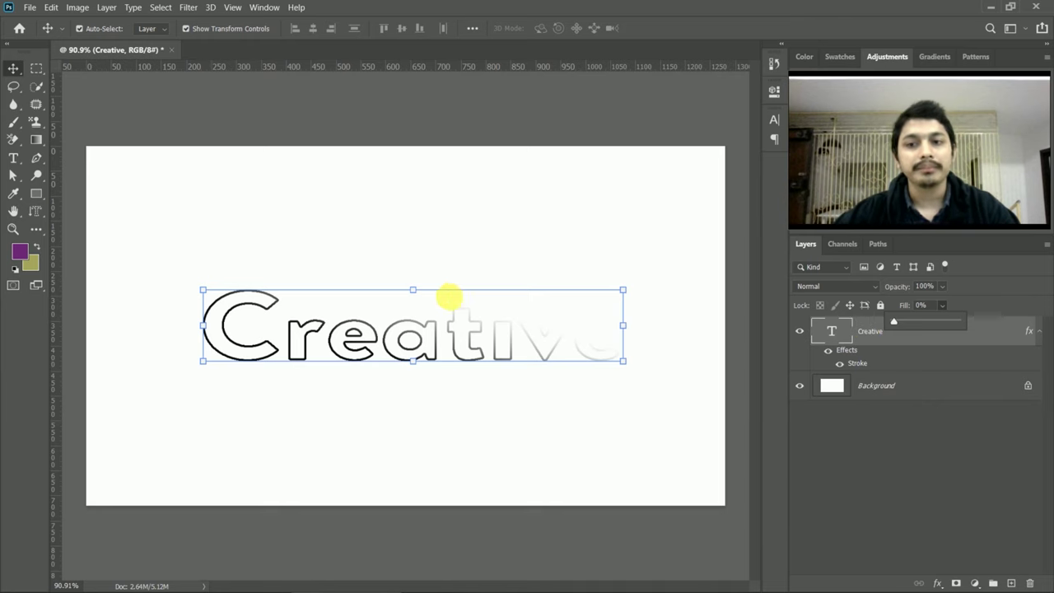
left_click(1012, 302)
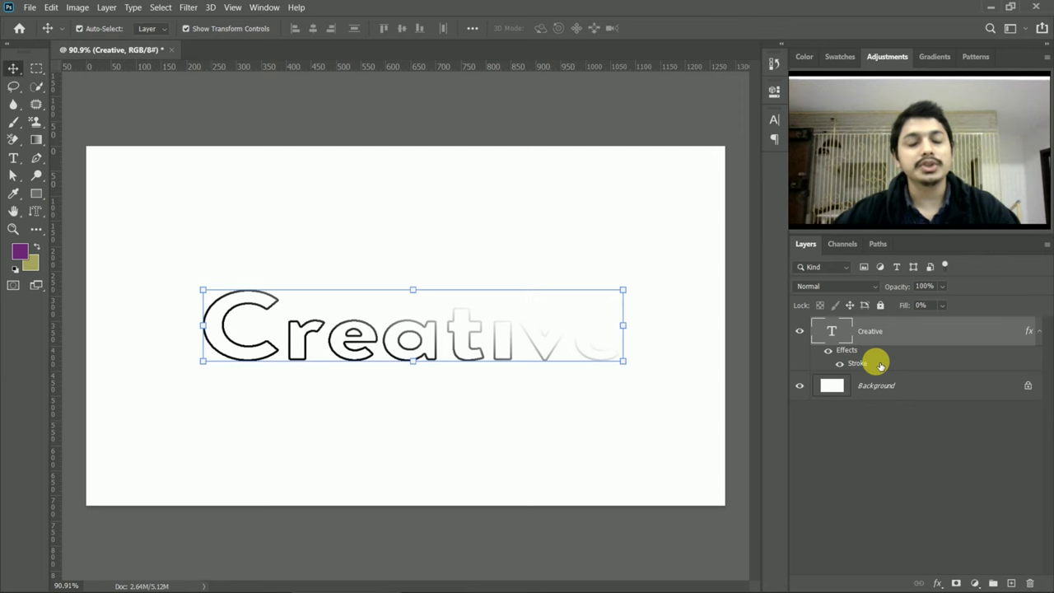
Step: Set the Stroke effect to 4 px with position Outside
double_click(857, 363)
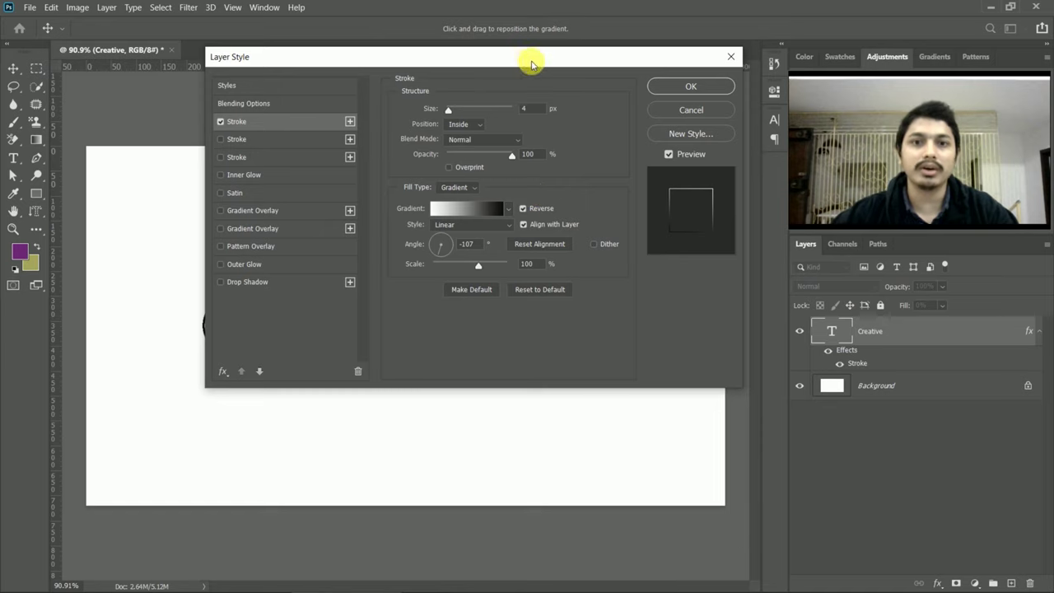
left_click_drag(525, 56, 466, 58)
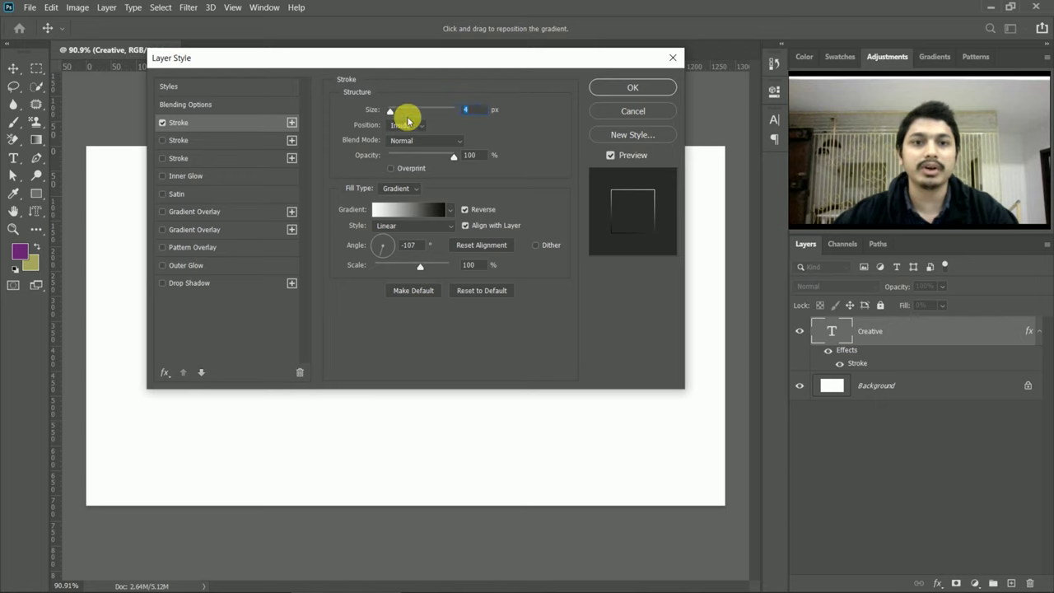
left_click_drag(387, 110, 405, 109)
left_click_drag(404, 65, 589, 53)
mouse_move(592, 103)
left_mouse_down()
mouse_move(610, 109)
mouse_move(581, 111)
left_mouse_up()
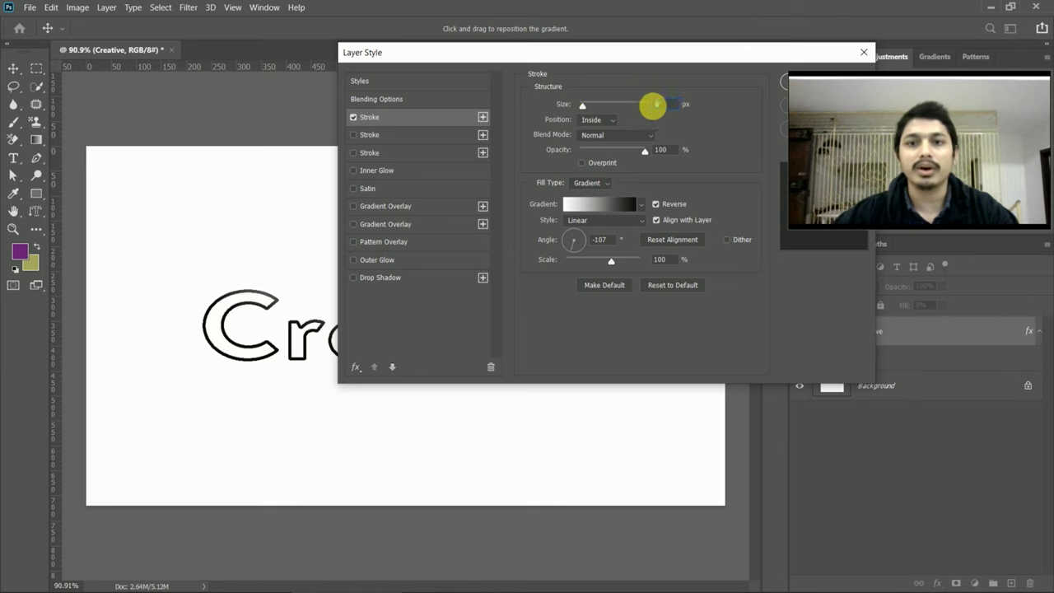
type("4")
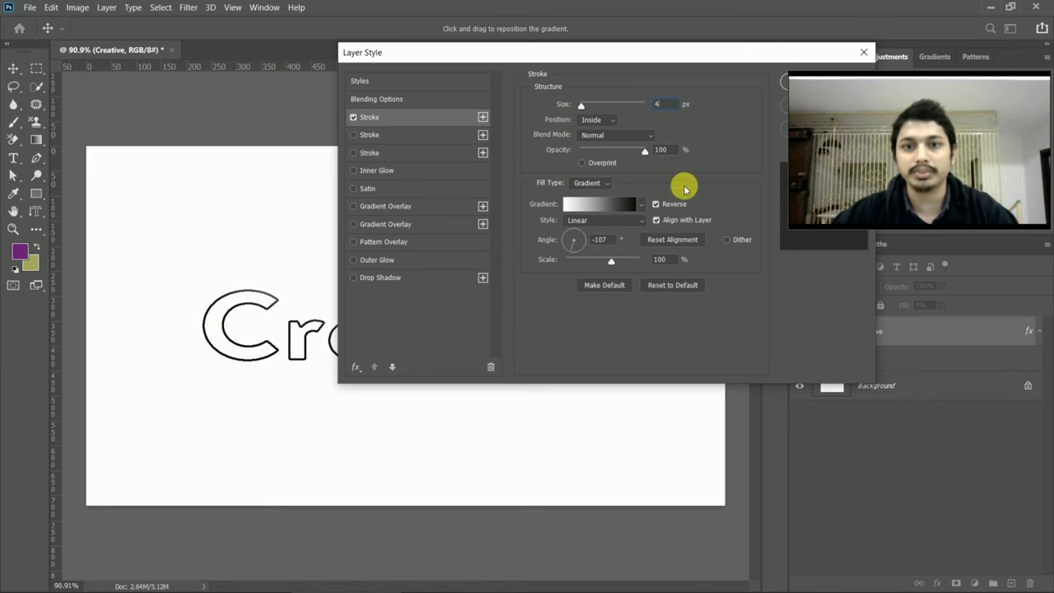
left_click(606, 120)
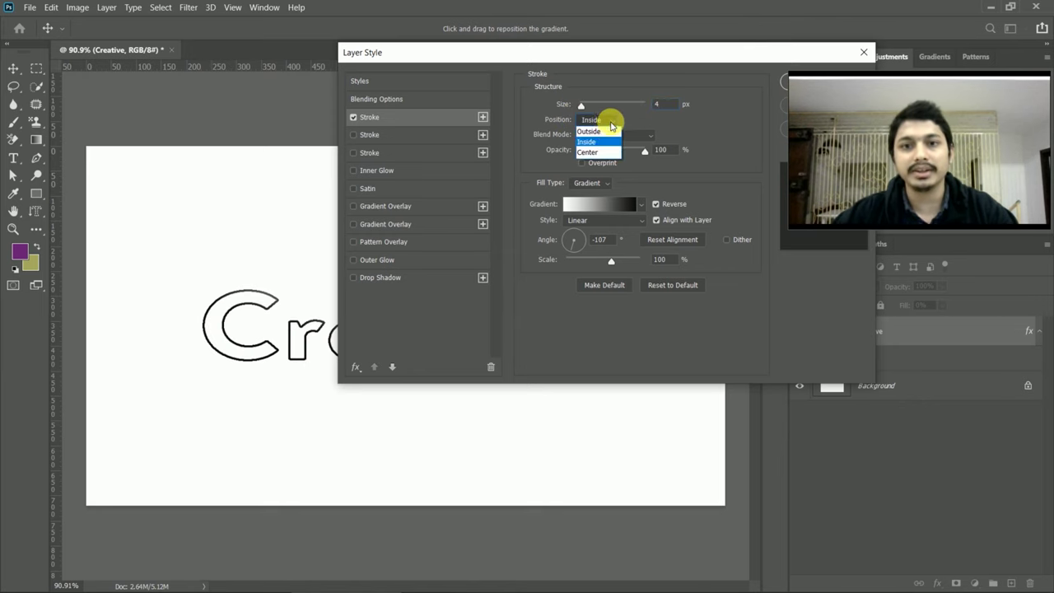
left_click(599, 135)
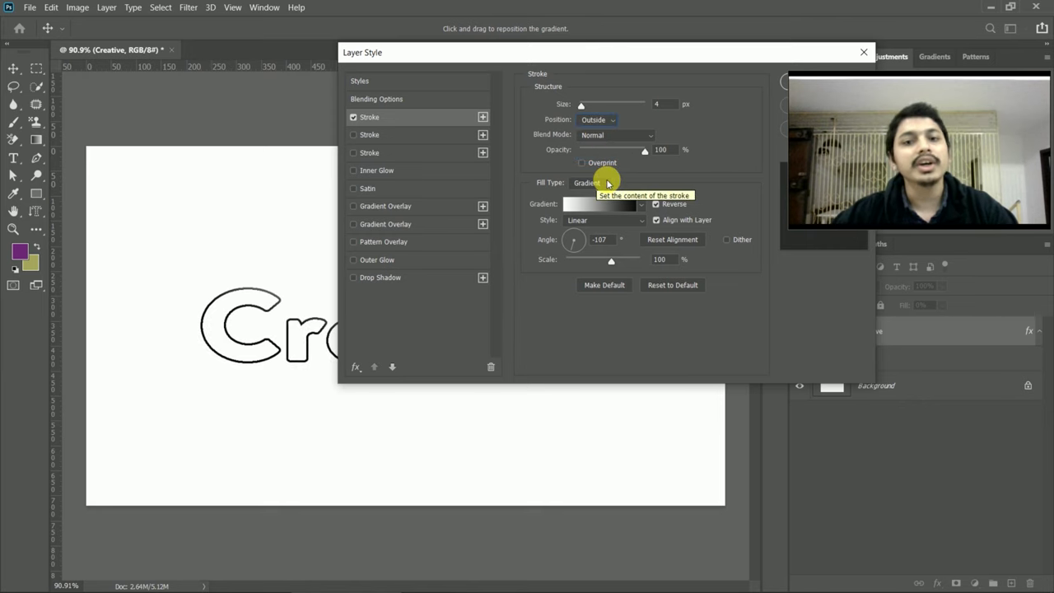
Step: Change the stroke fill type to Color and make it black (040404)
left_click(593, 183)
left_click(587, 189)
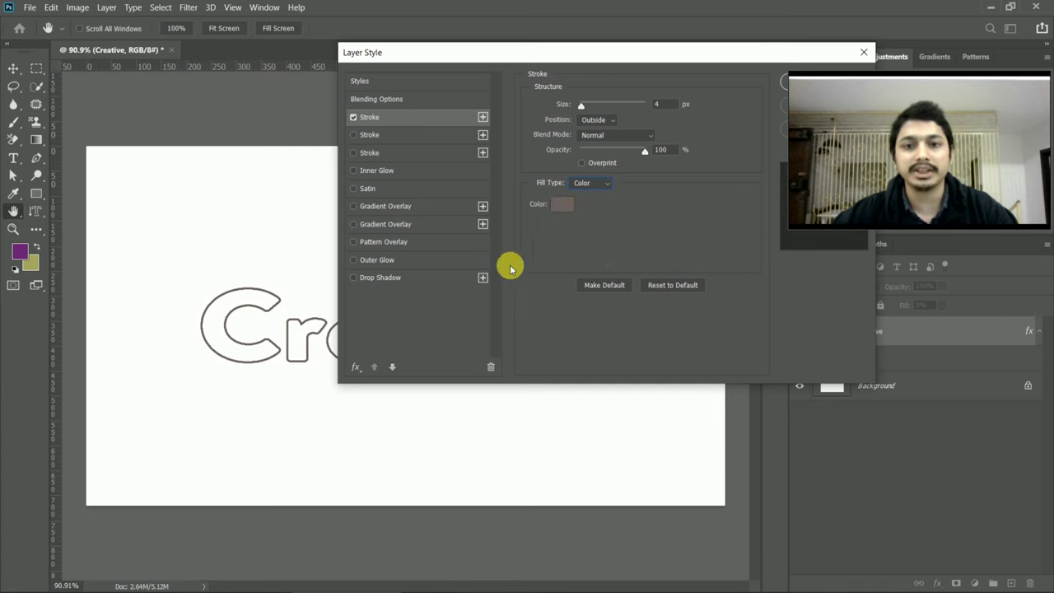
left_click(558, 209)
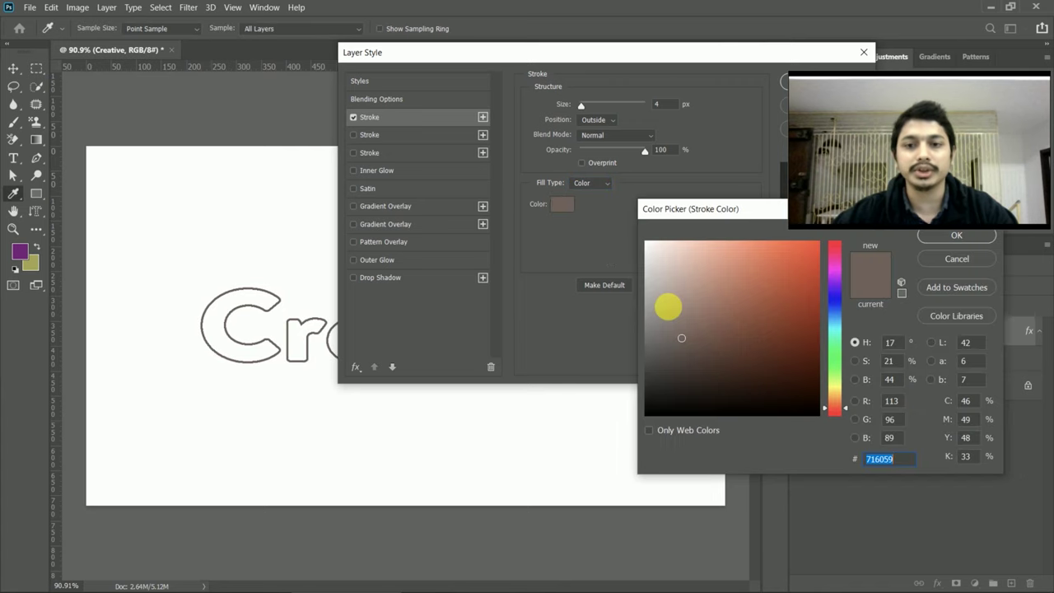
left_click(648, 412)
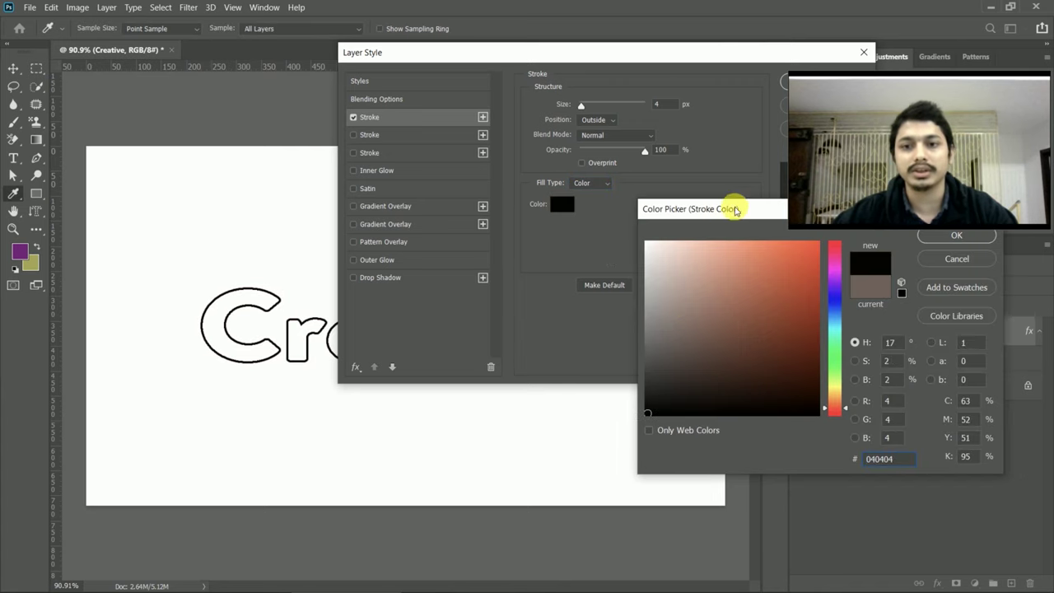
left_click_drag(750, 209, 480, 194)
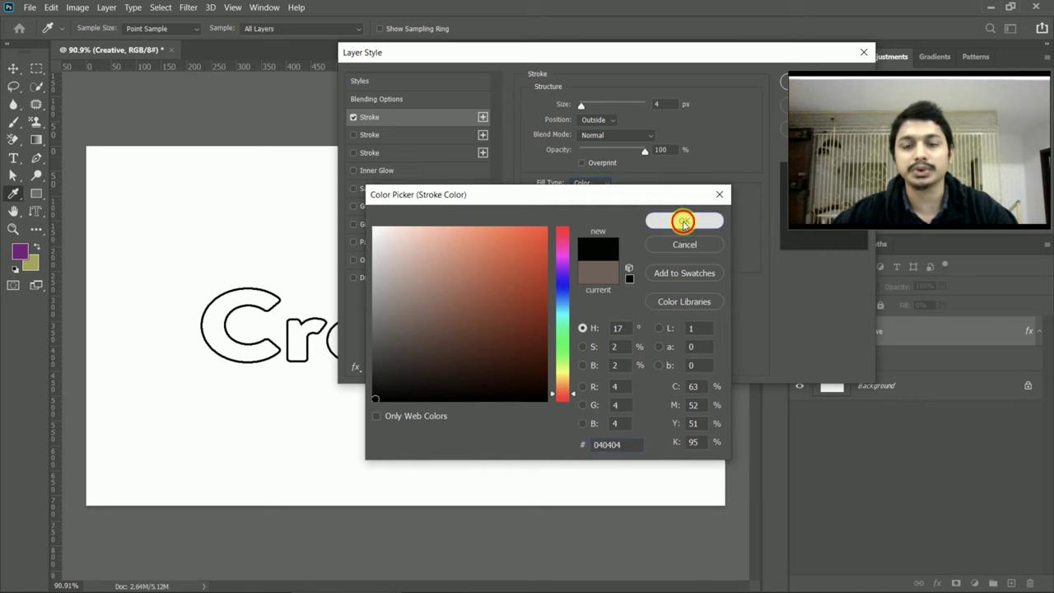
left_click(683, 222)
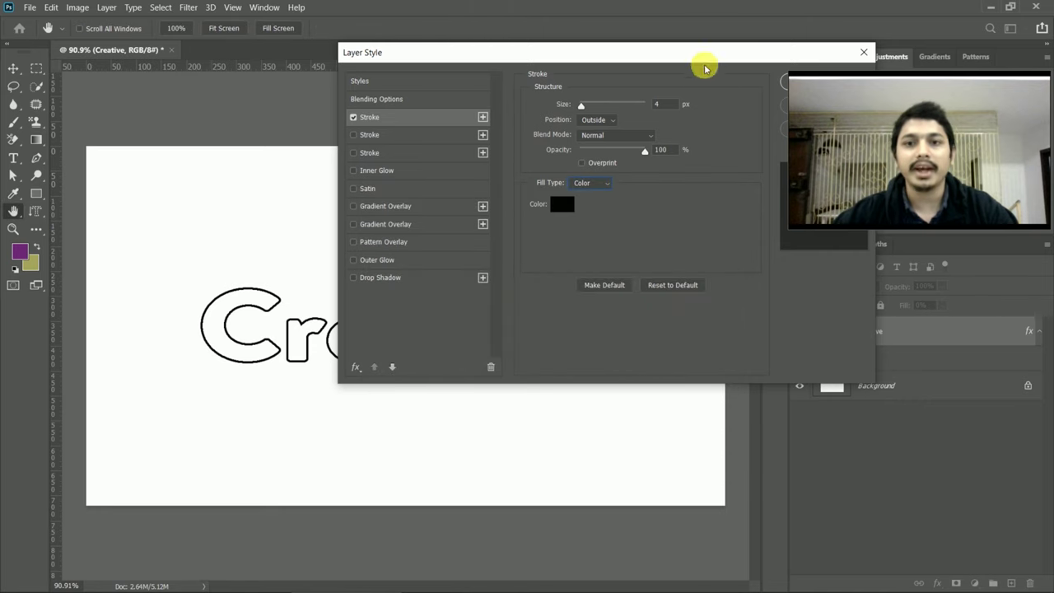
left_click_drag(700, 53, 611, 57)
Step: Confirm the Layer Style dialog to apply the 4 px black outside stroke
left_click(651, 81)
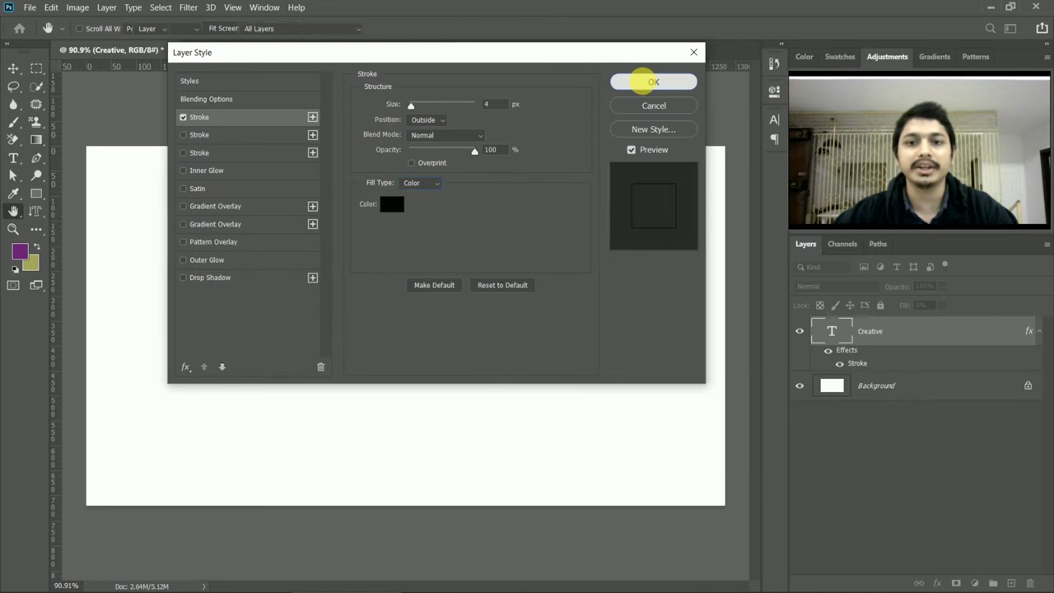